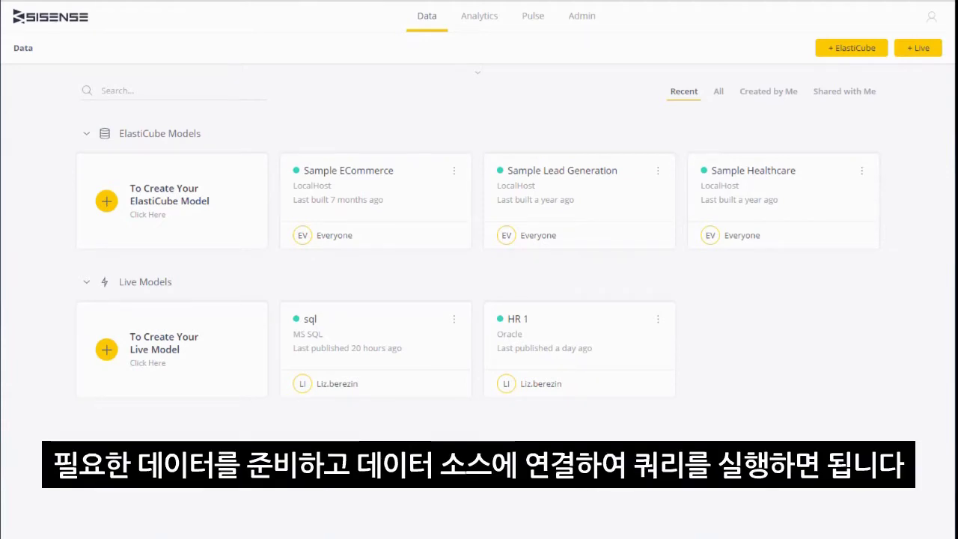
Step: Try enabling automatic refresh and adjusting the refresh rate in the HR 1 live model's query settings, and discard the changes
click(658, 318)
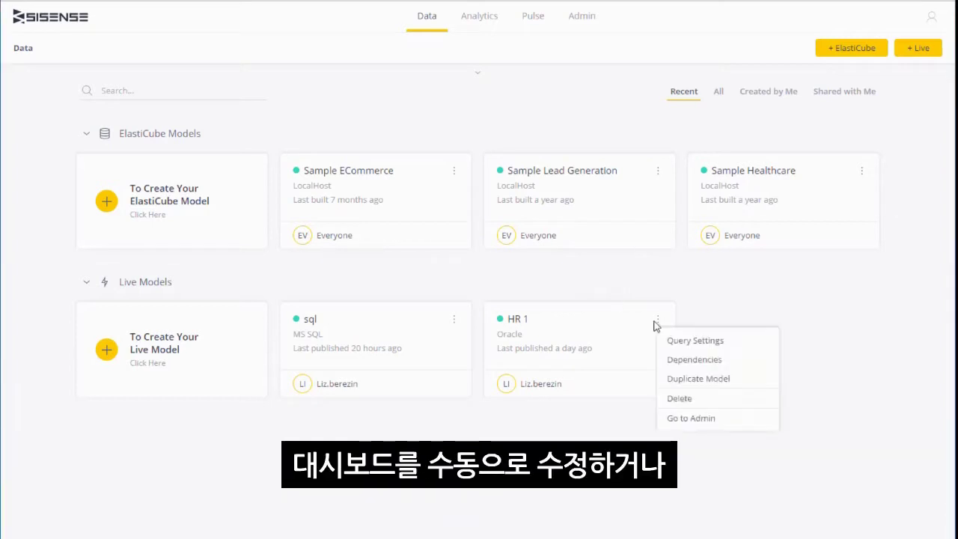
click(695, 340)
click(556, 298)
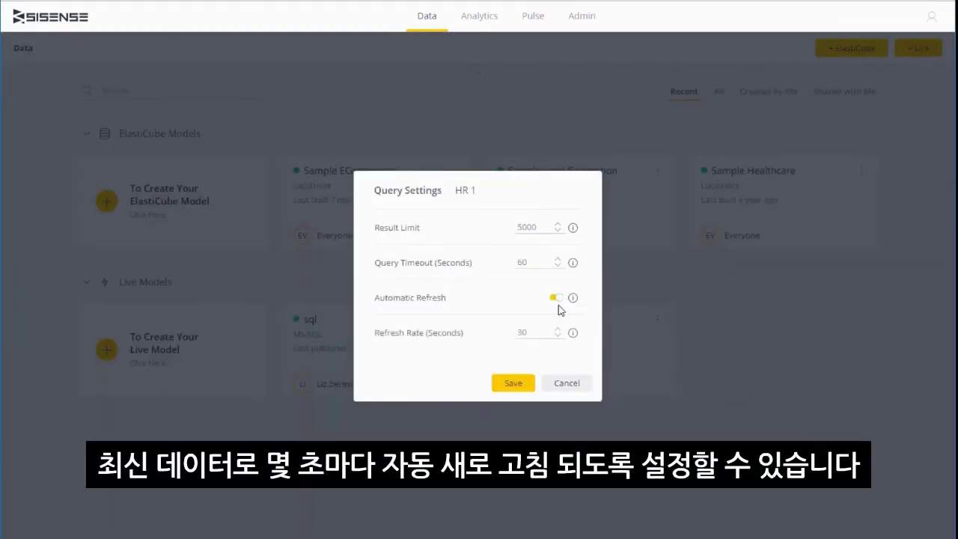
click(557, 335)
click(557, 334)
click(558, 334)
click(557, 335)
click(557, 334)
click(557, 334)
click(577, 384)
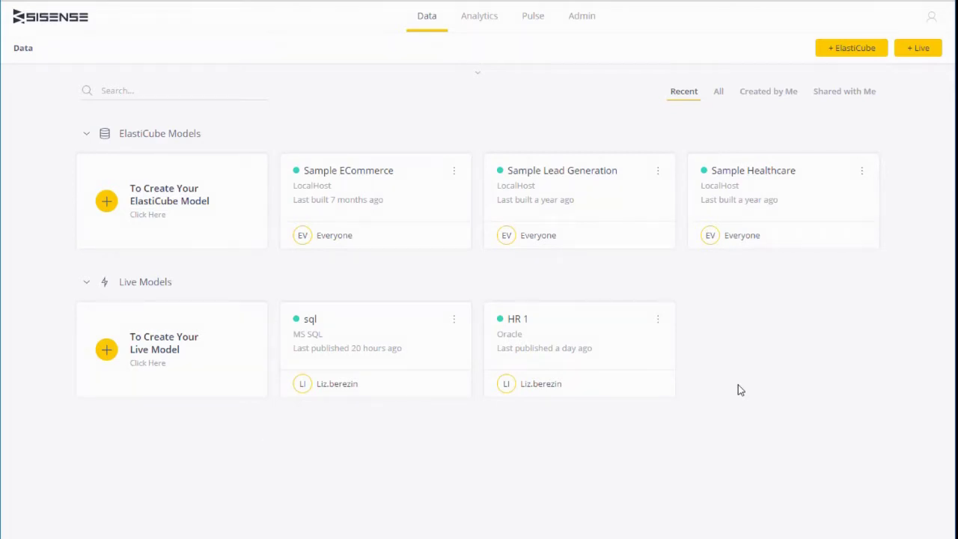
Step: Create a new live model named "Live example"
click(924, 51)
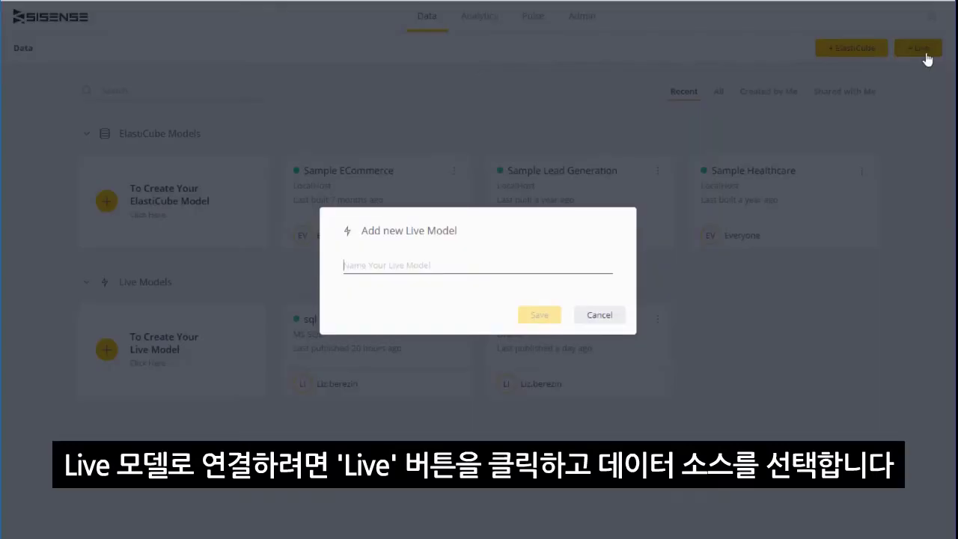
text(Live example)
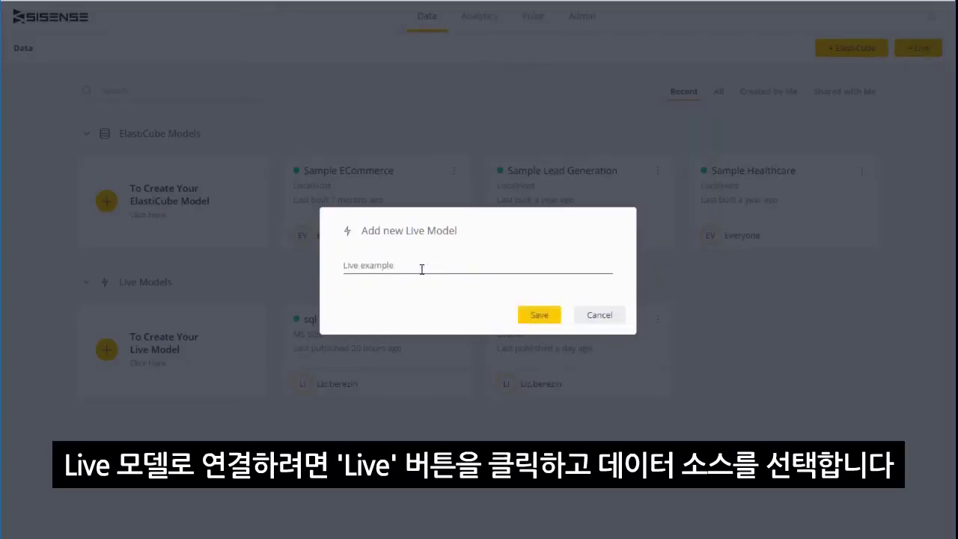
click(545, 326)
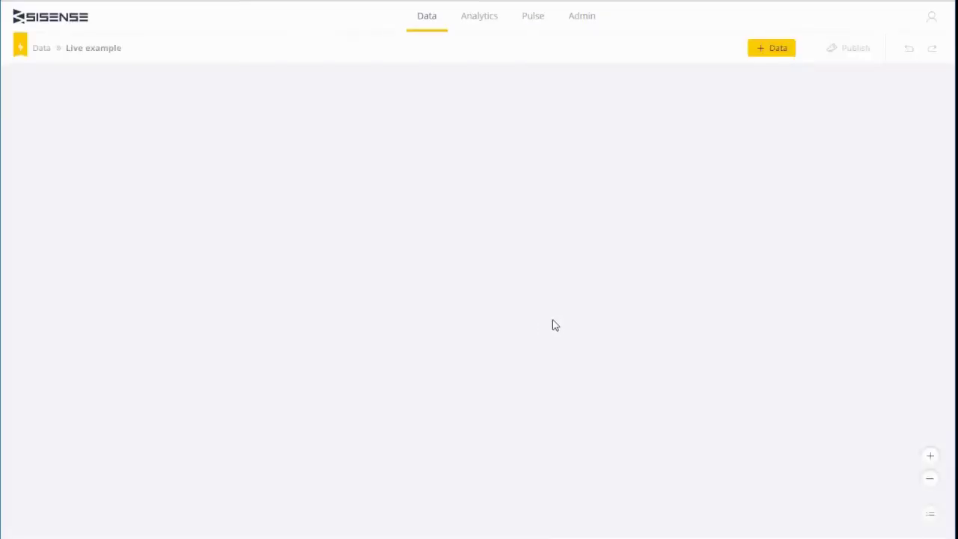
Step: Start adding data to the model through the saved Microsoft SQL Server connection and choose the AdventureWorks database
click(770, 54)
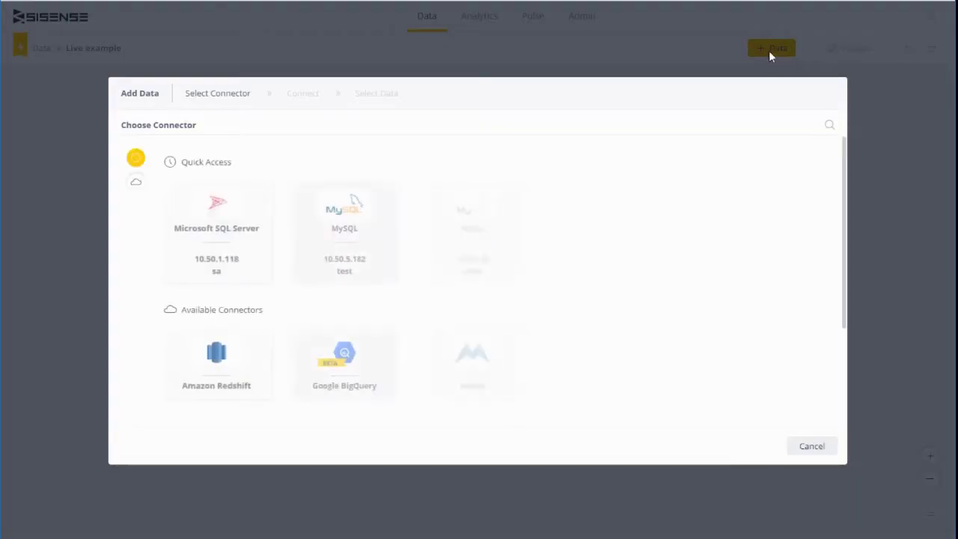
click(223, 230)
click(763, 452)
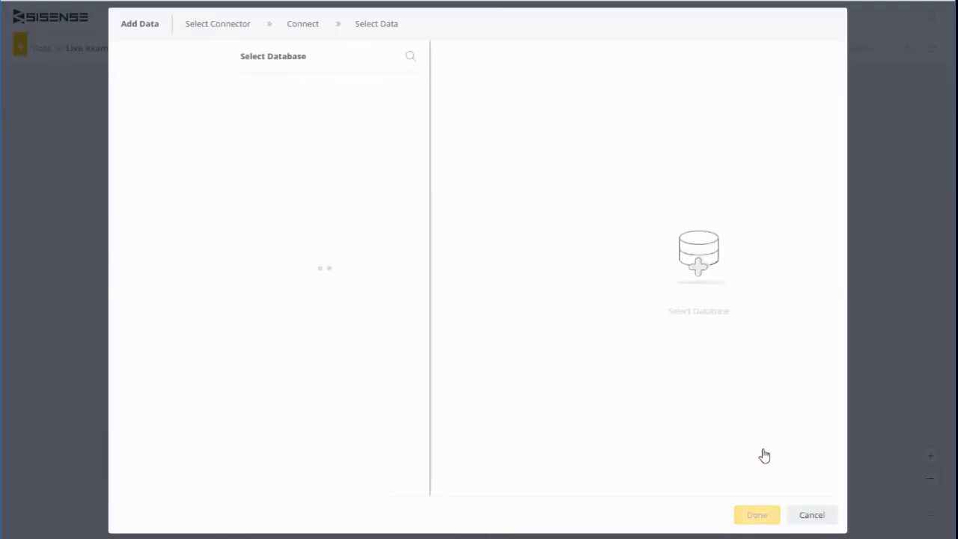
click(176, 153)
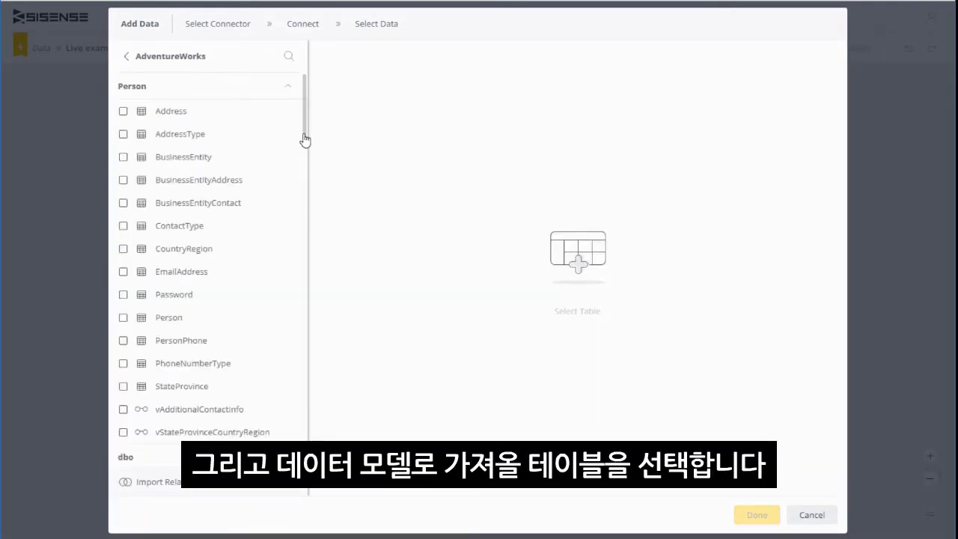
Step: Add the ProductInventory, ProductCostHistory and Product tables to the live model
drag(304, 141, 300, 244)
click(122, 245)
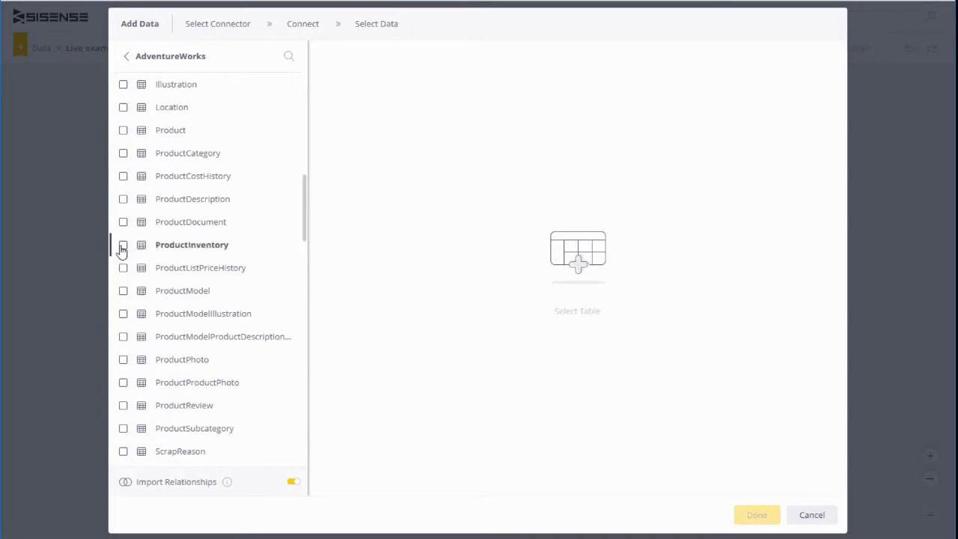
click(122, 175)
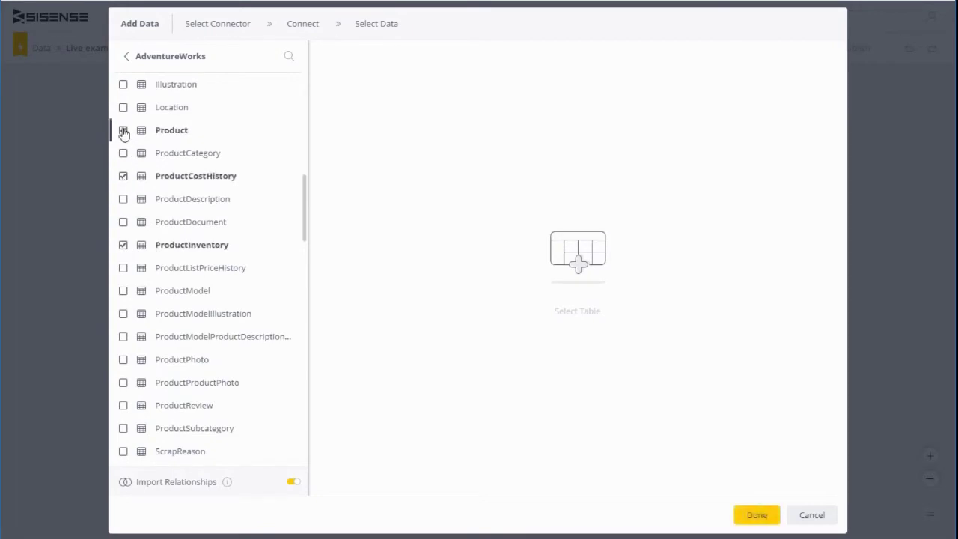
click(758, 515)
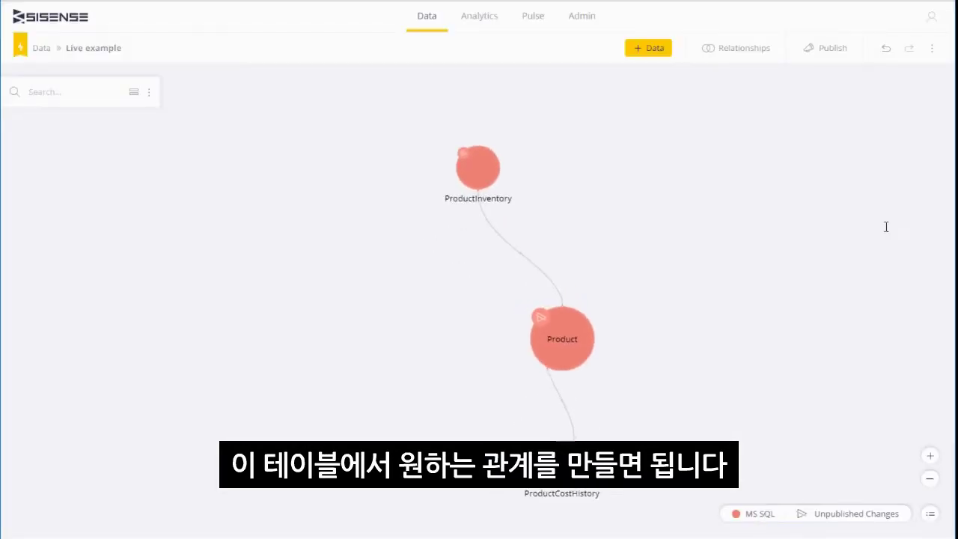
Step: Preview the ProductInventory table's data, view the options for its LocationID column, and close the preview
click(479, 173)
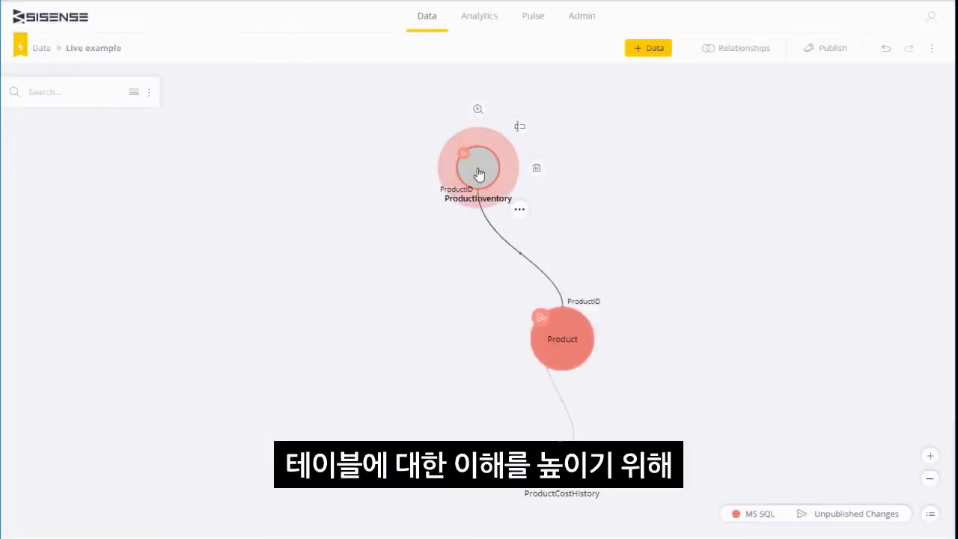
click(478, 110)
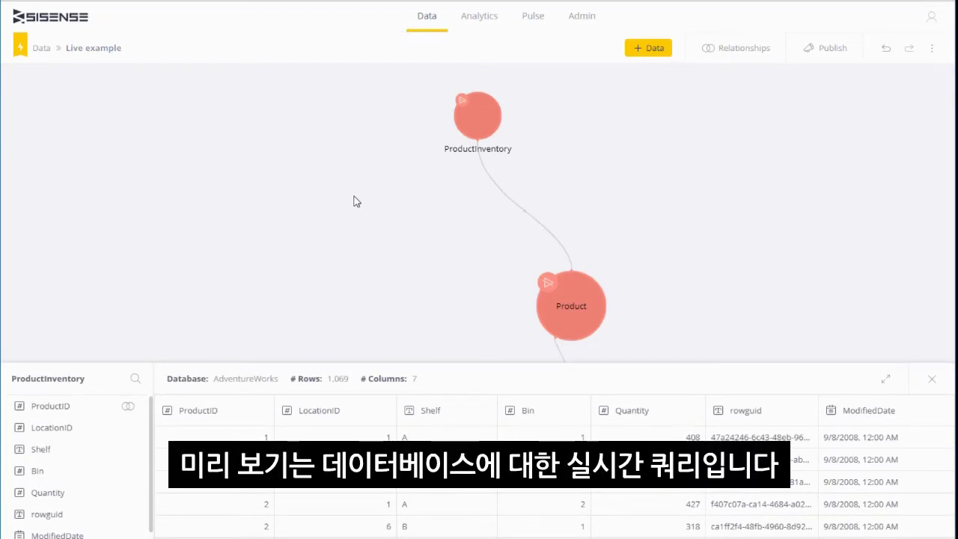
click(143, 431)
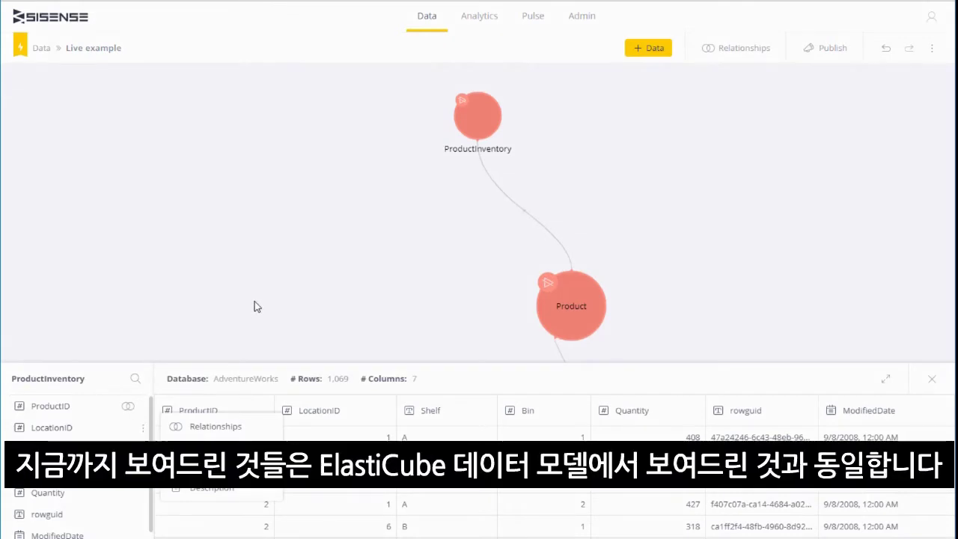
click(932, 380)
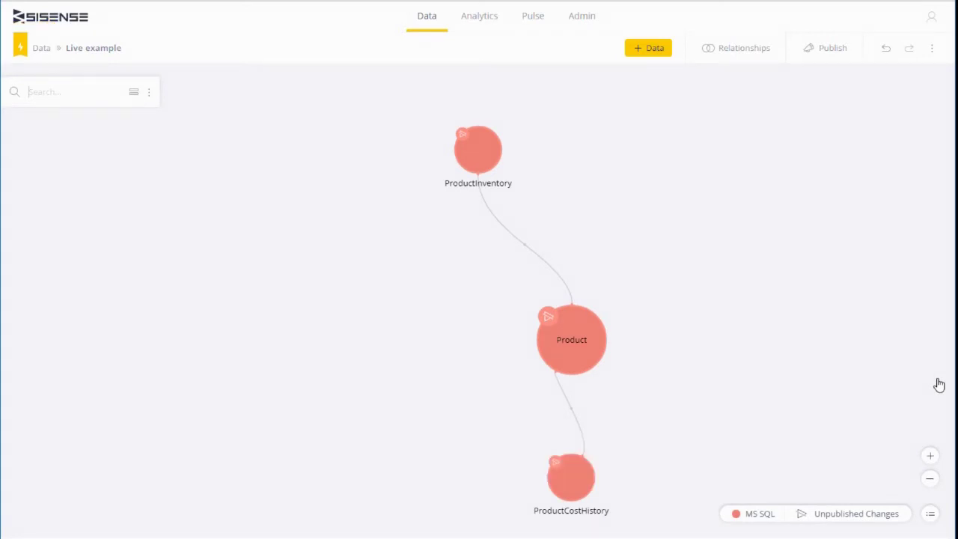
Step: Publish the Live example model and open the "Live data model example" dashboard
click(827, 50)
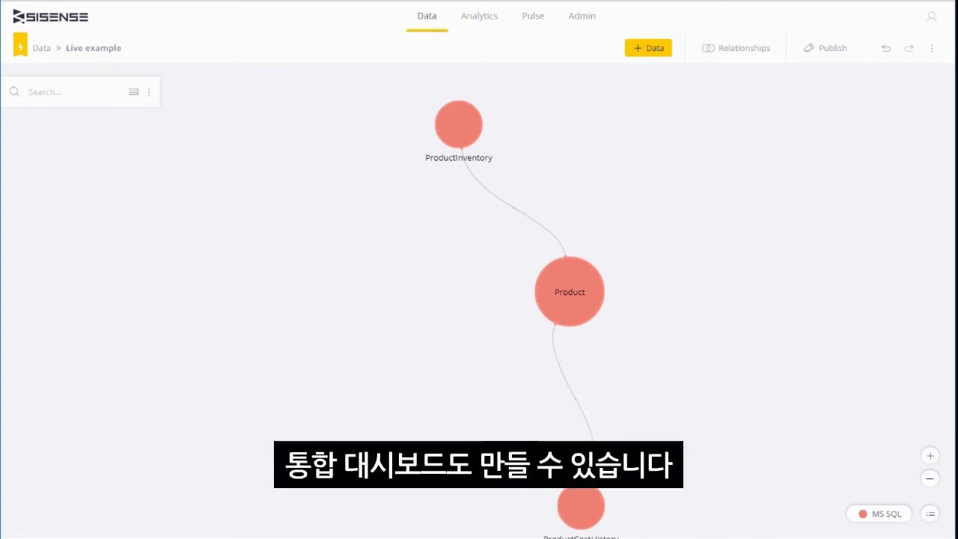
click(480, 27)
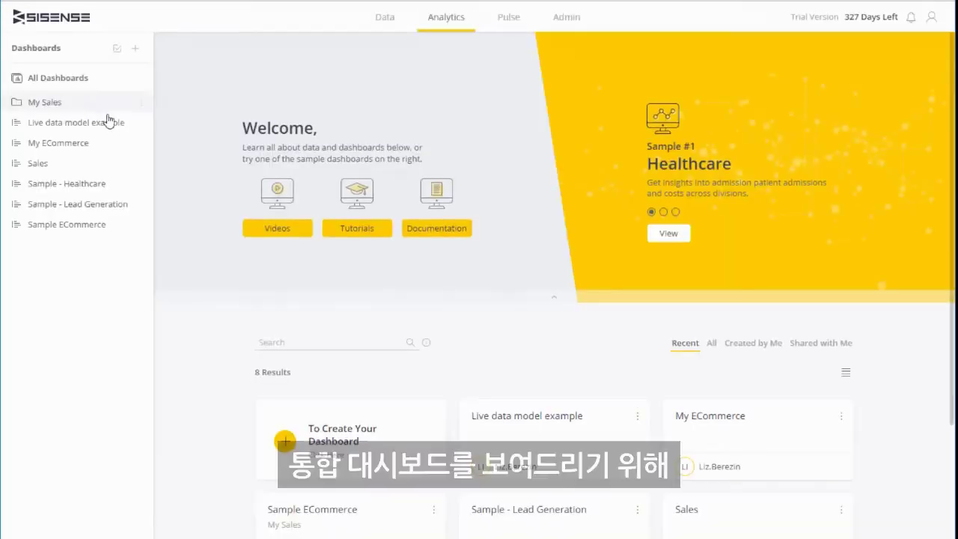
click(106, 122)
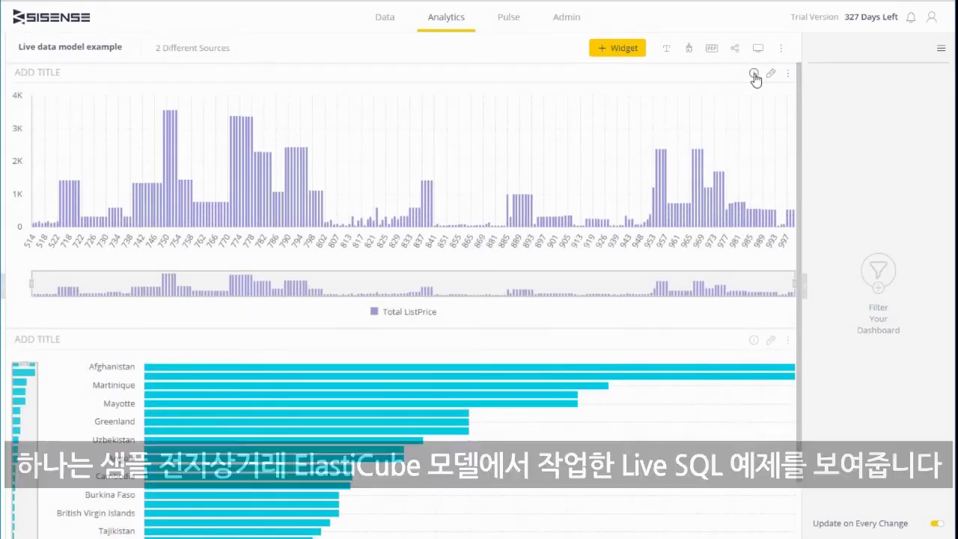
Step: Examine the data sources of both dashboard widgets and the column chart's settings in the widget editor, and return to the dashboard
mouse_move(754, 74)
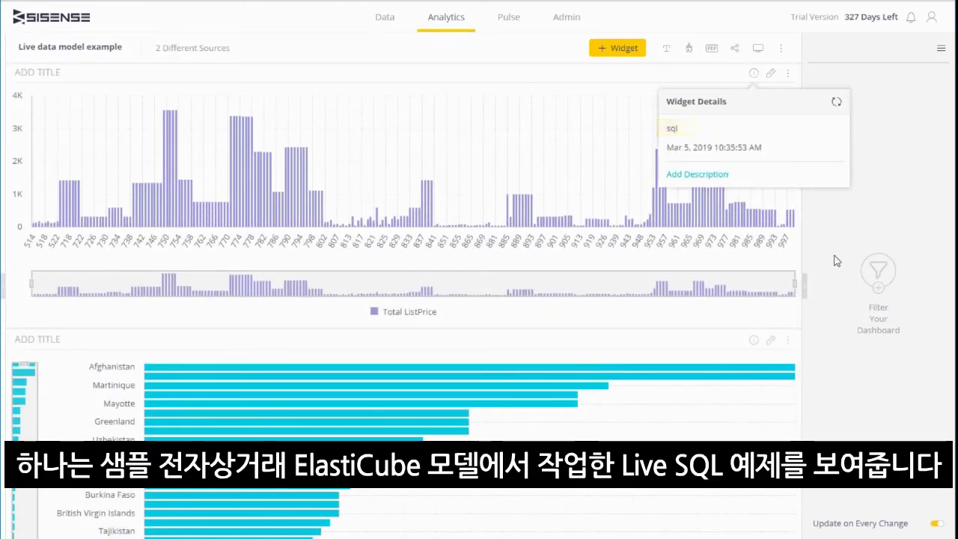
mouse_move(753, 343)
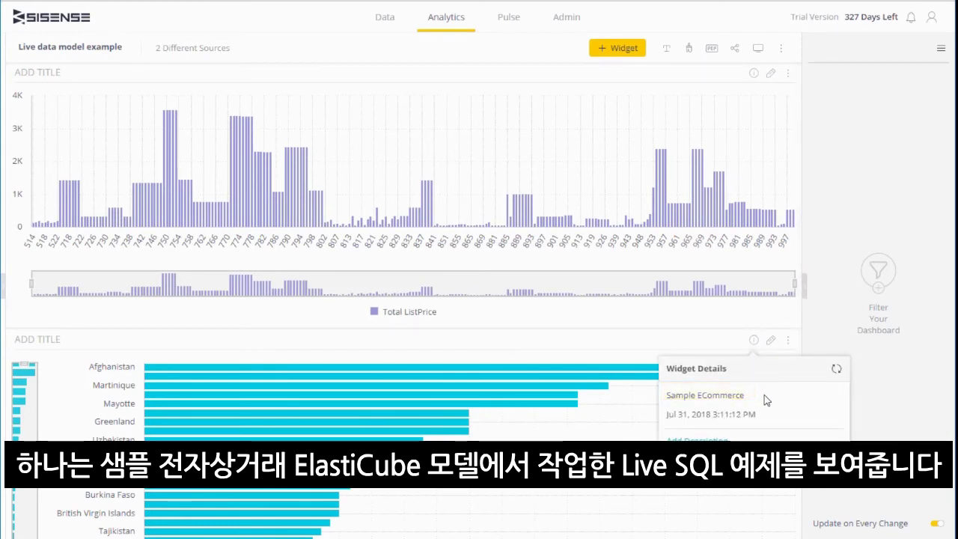
click(771, 72)
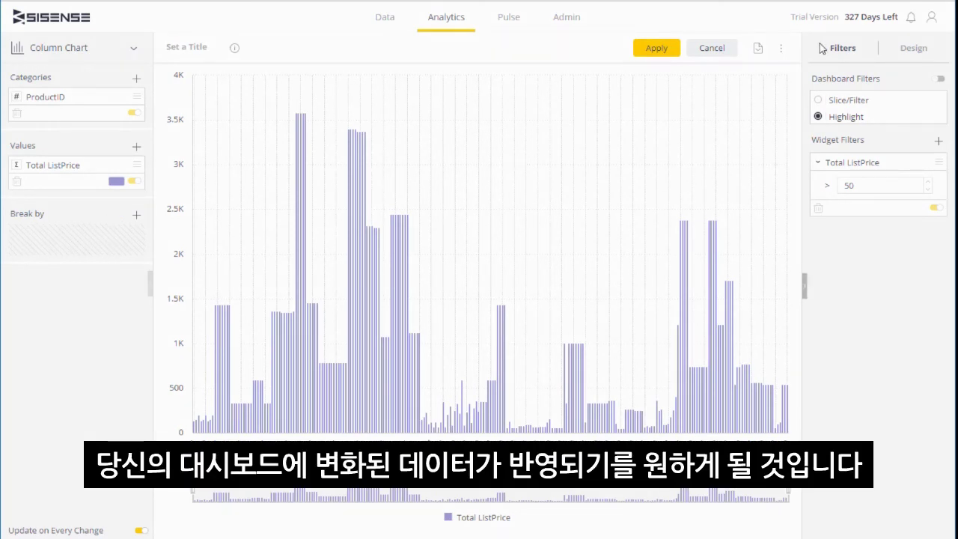
click(677, 49)
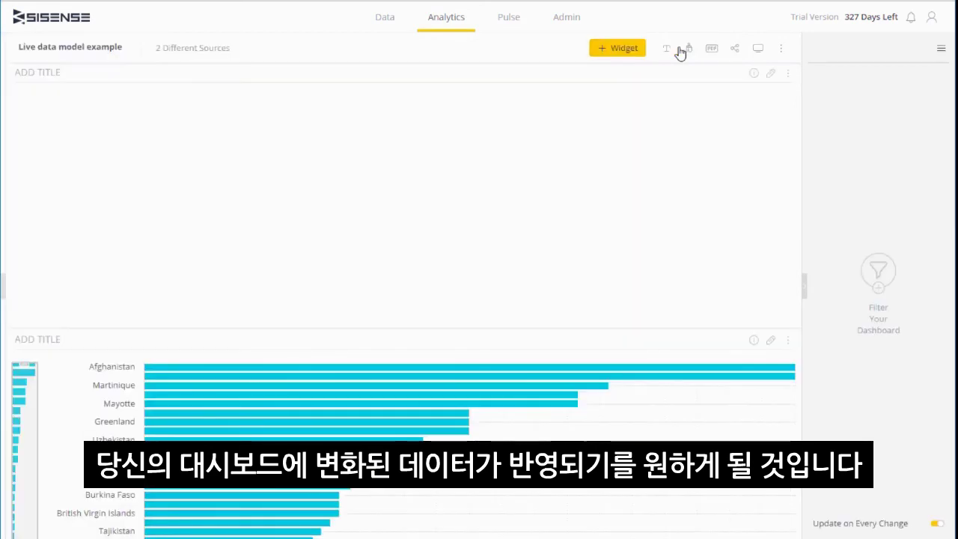
scroll(695, 358, down, 1)
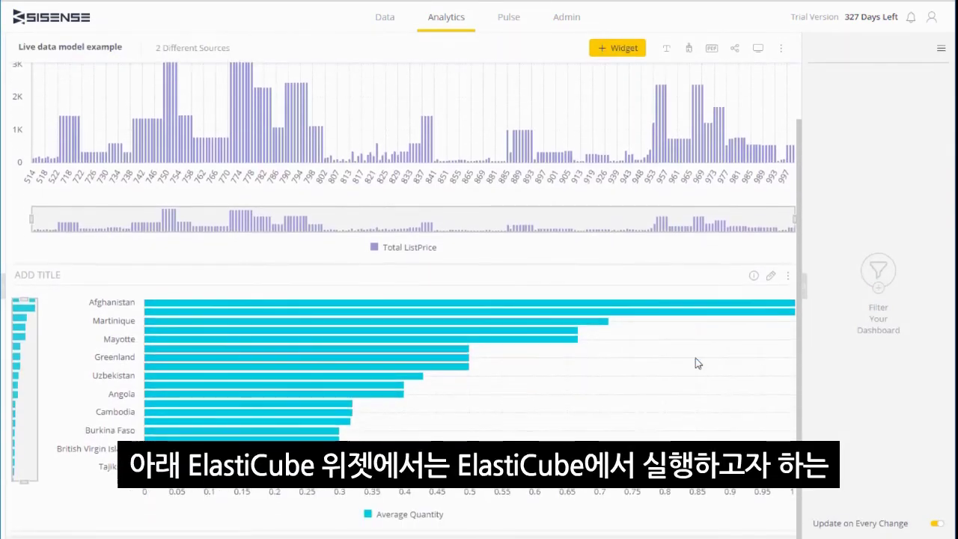